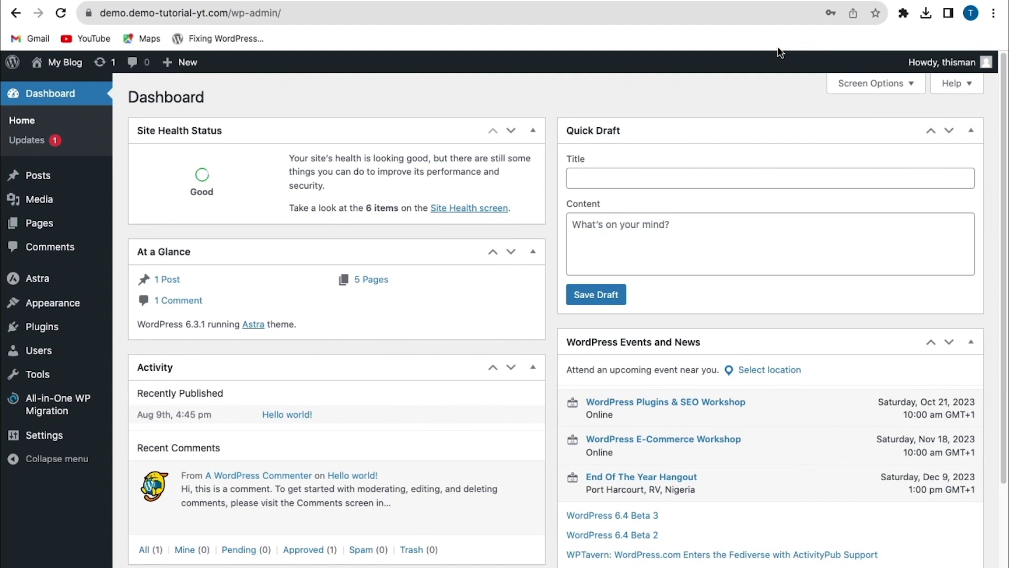
Step: Clear Chrome's last hour of browsing history, download history, cookies and cached files
{"action": "left_click", "coordinate": [993, 13]}
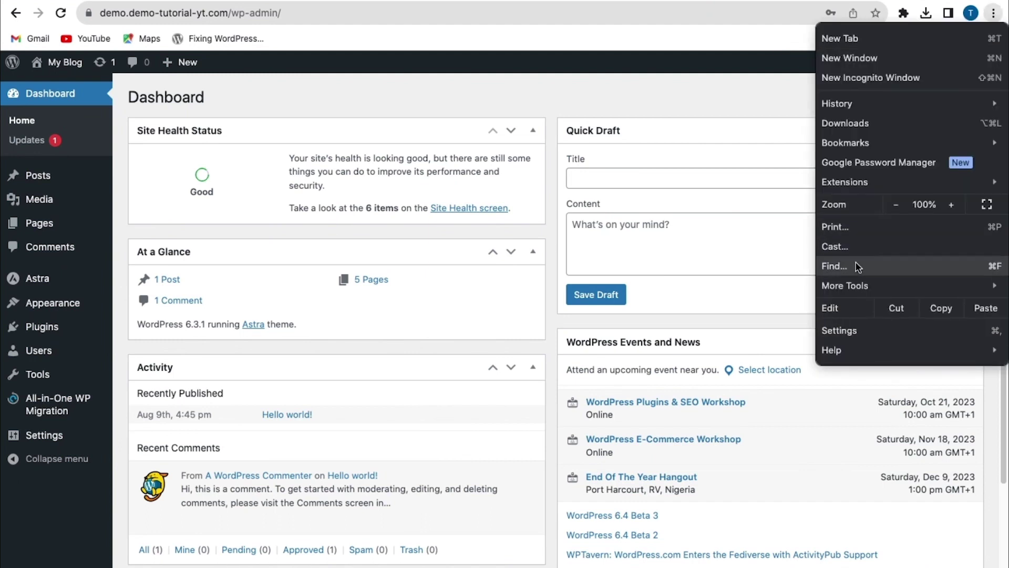
{"action": "left_click", "coordinate": [850, 331]}
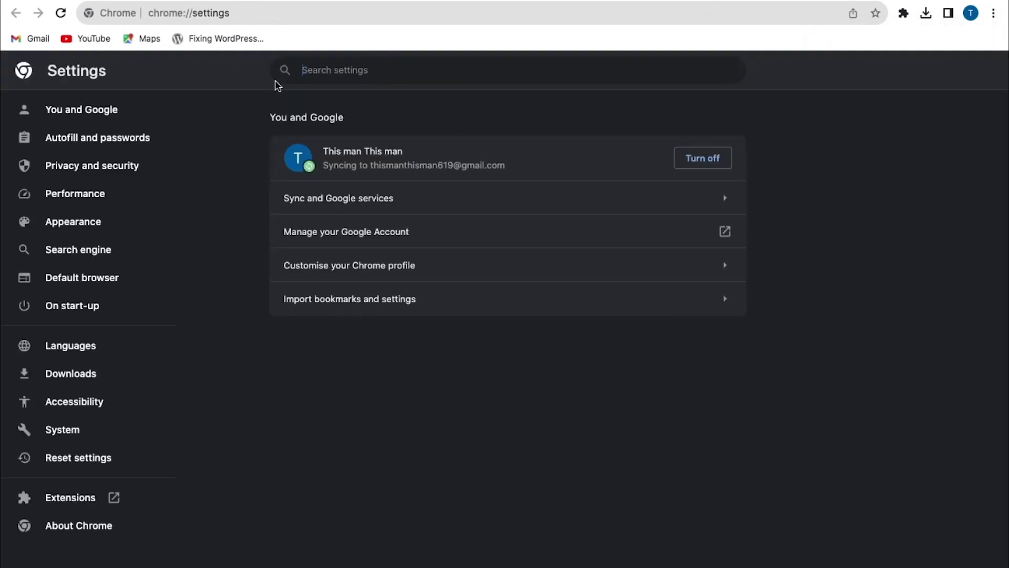
{"action": "left_click", "coordinate": [370, 67]}
{"action": "type", "text": "cache"}
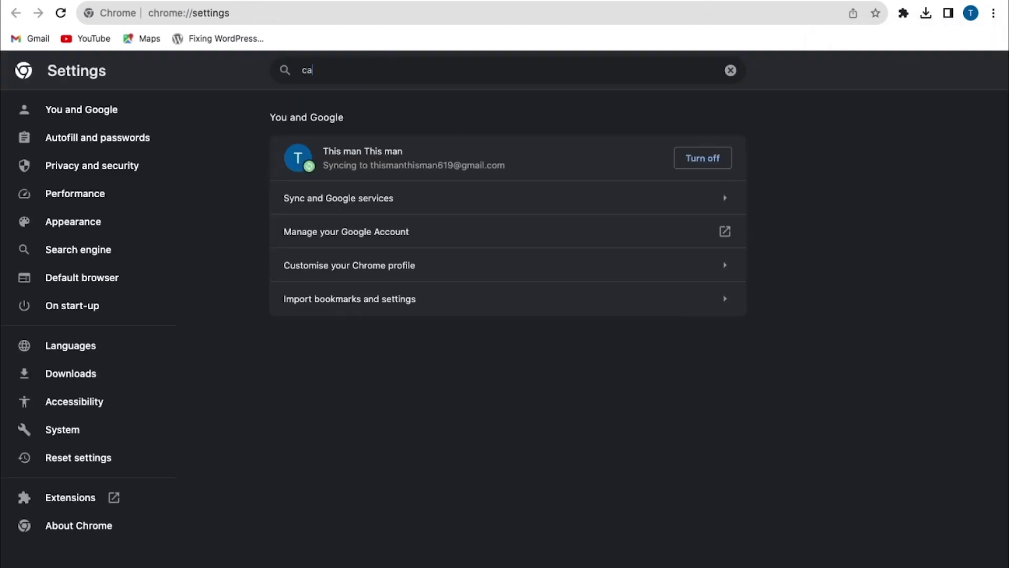
{"action": "left_click", "coordinate": [355, 155]}
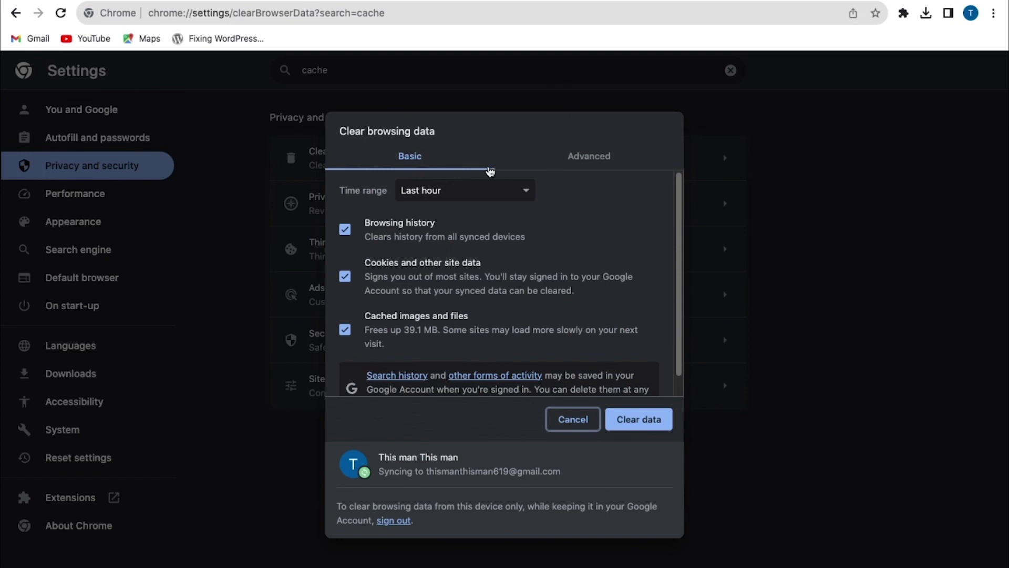
{"action": "left_click", "coordinate": [585, 157]}
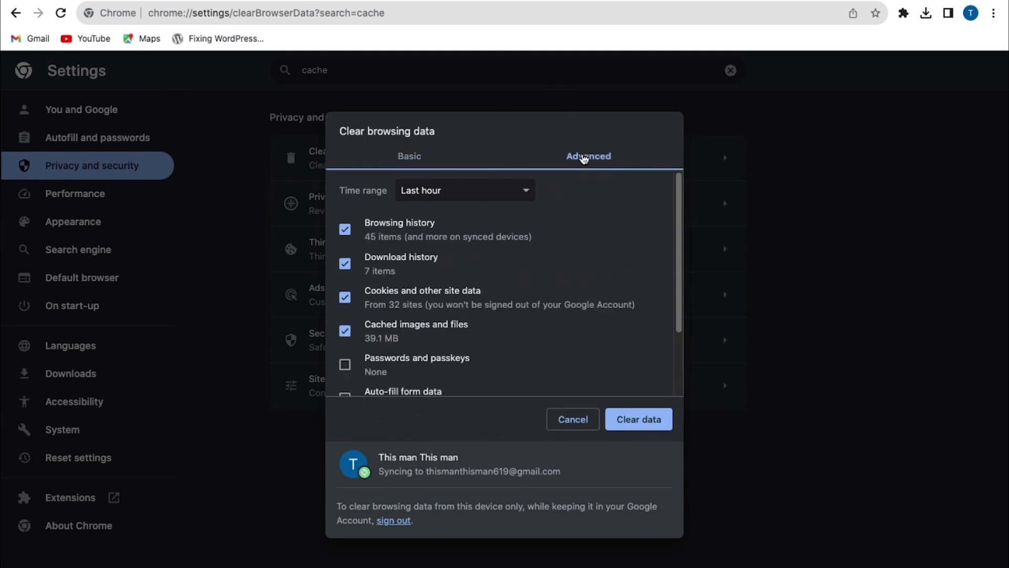
{"action": "scroll", "coordinate": [480, 370], "scroll_direction": "down", "scroll_amount": 3}
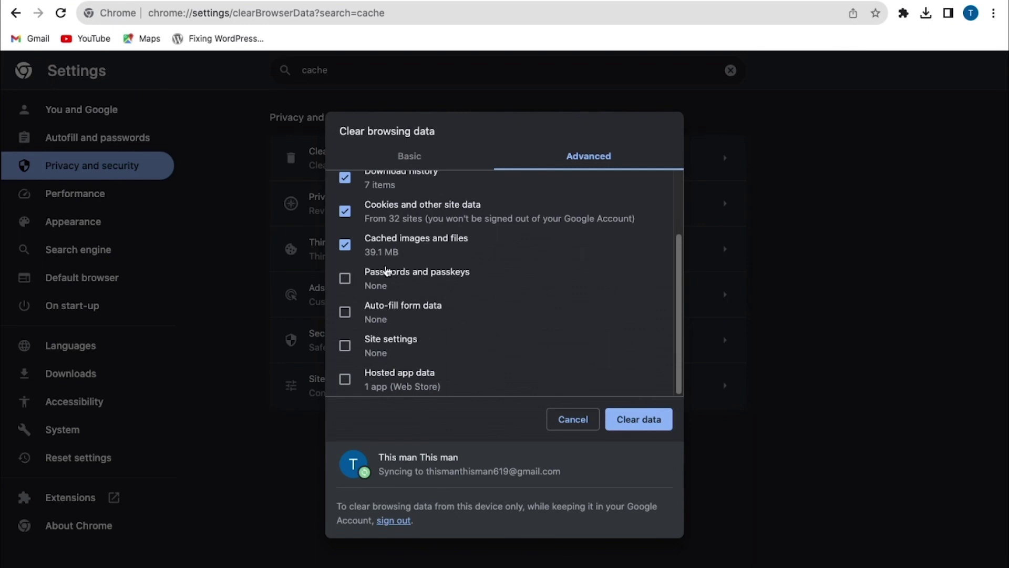
{"action": "scroll", "coordinate": [502, 275], "scroll_direction": "up", "scroll_amount": 3}
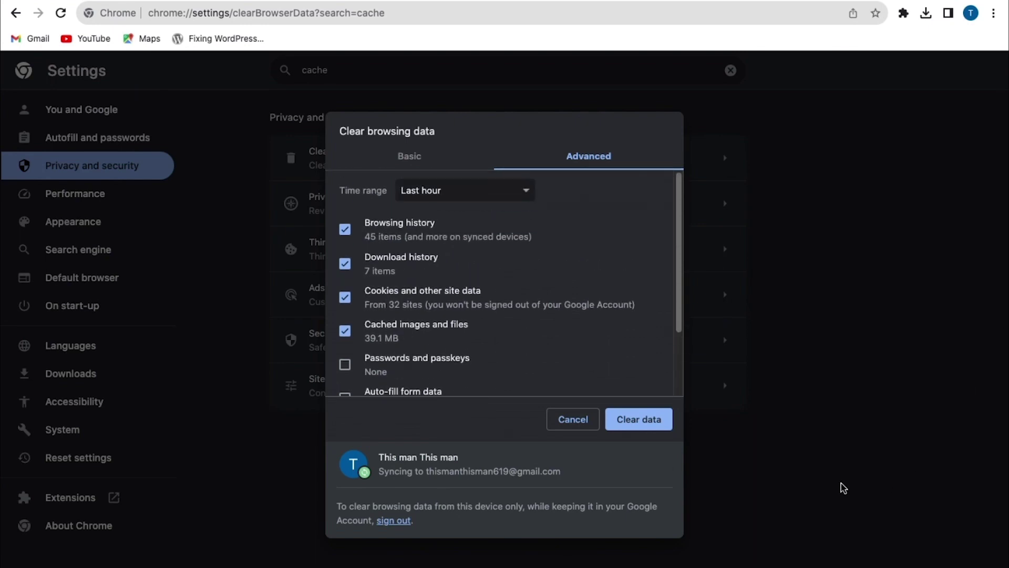
{"action": "left_click", "coordinate": [656, 429]}
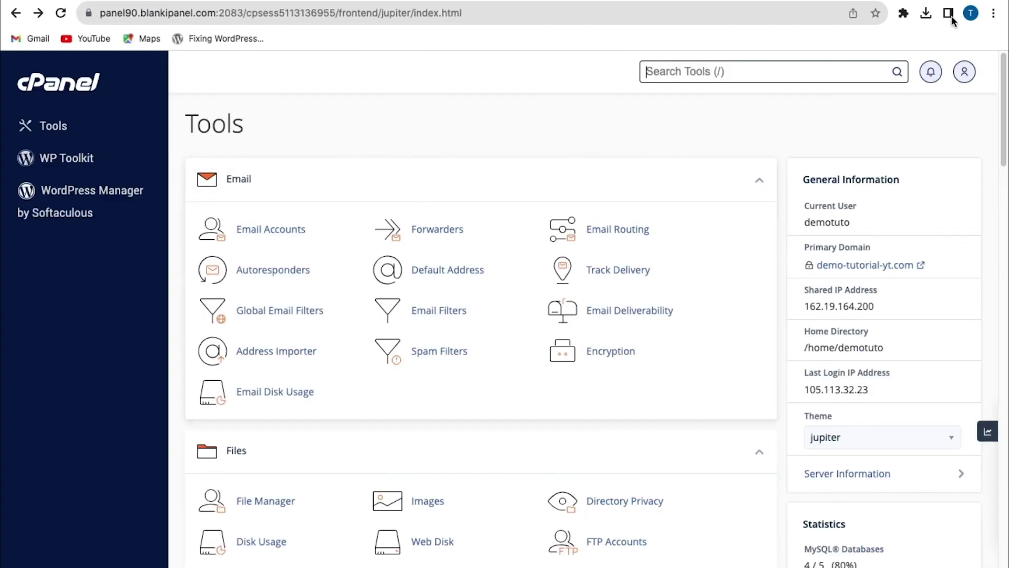
Step: Disable ModSecurity on all domains in cPanel, then go back to the WordPress dashboard
{"action": "left_click", "coordinate": [699, 72]}
{"action": "type", "text": "mod"}
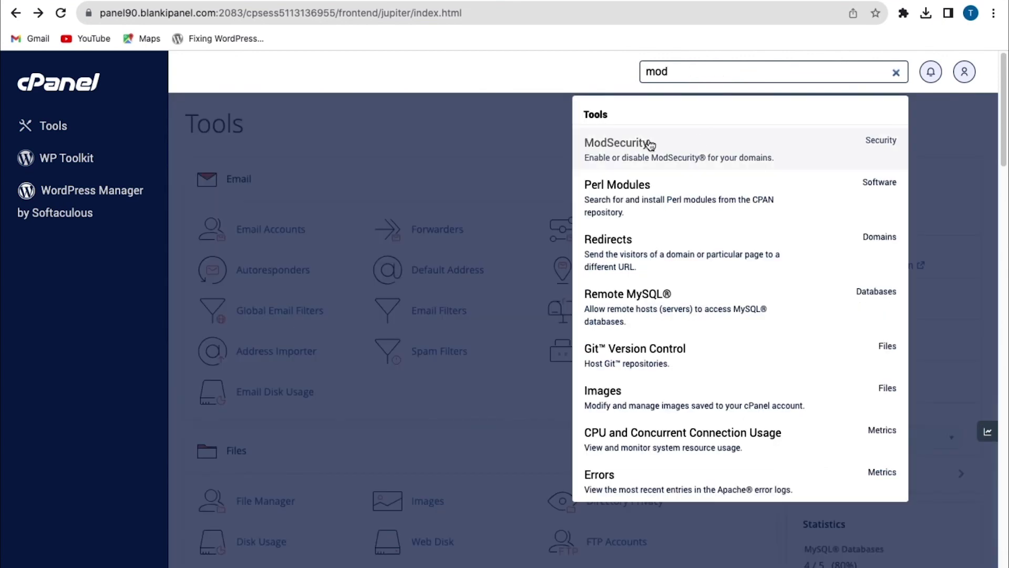
{"action": "left_click", "coordinate": [627, 153]}
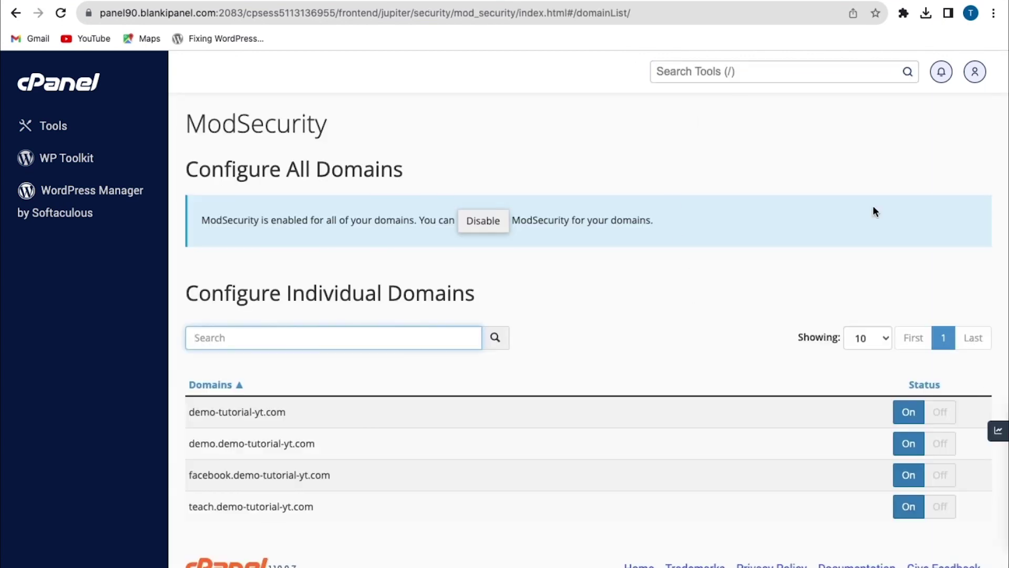
{"action": "left_click", "coordinate": [483, 223]}
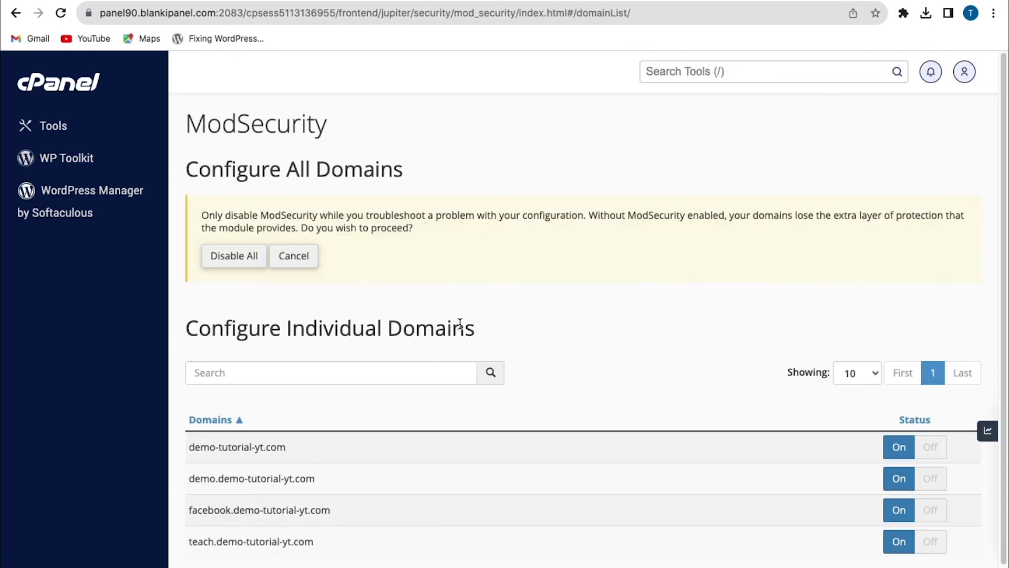
{"action": "left_click", "coordinate": [249, 254]}
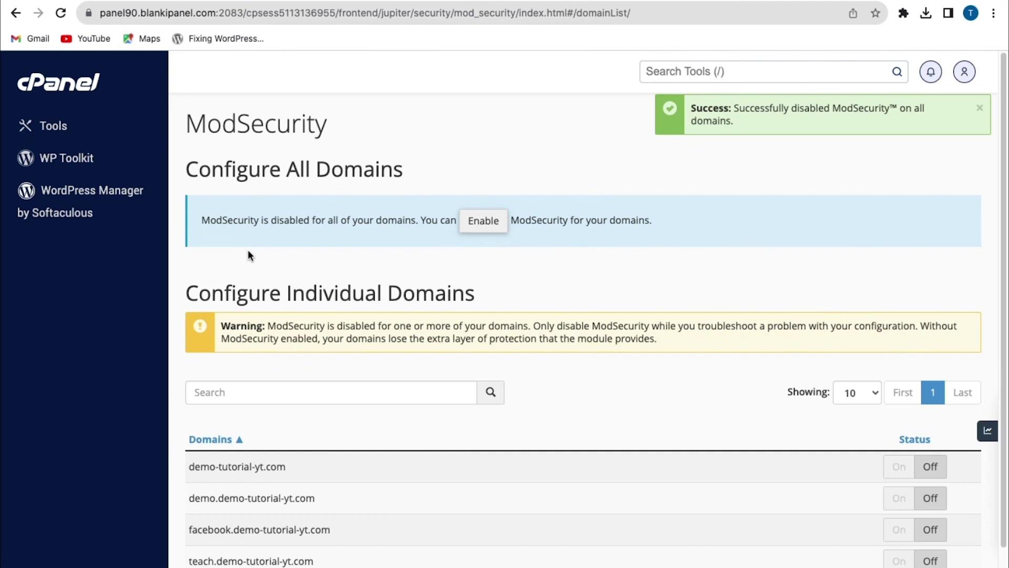
{"action": "left_click", "coordinate": [467, 230]}
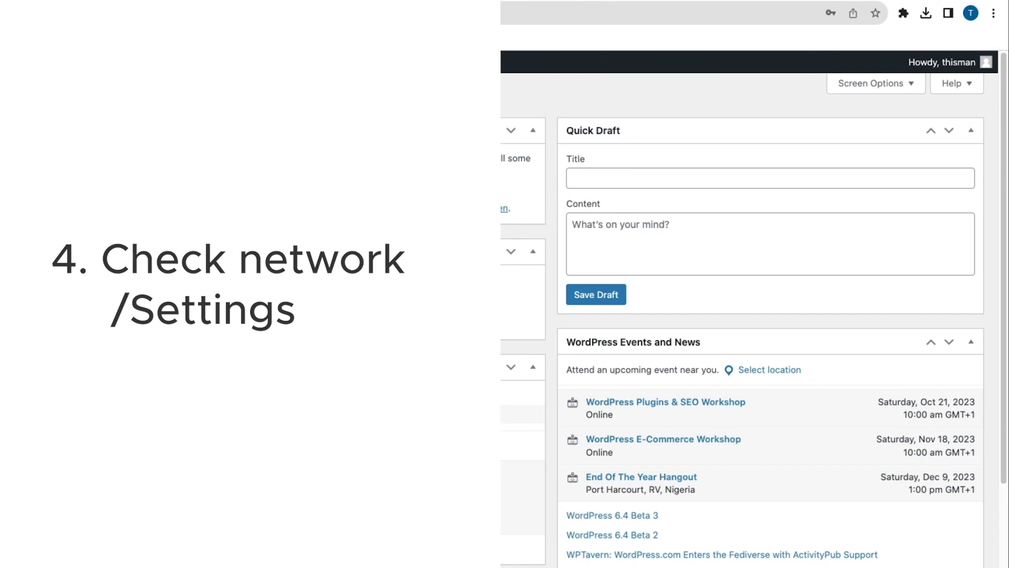
{"action": "left_click", "coordinate": [567, 129]}
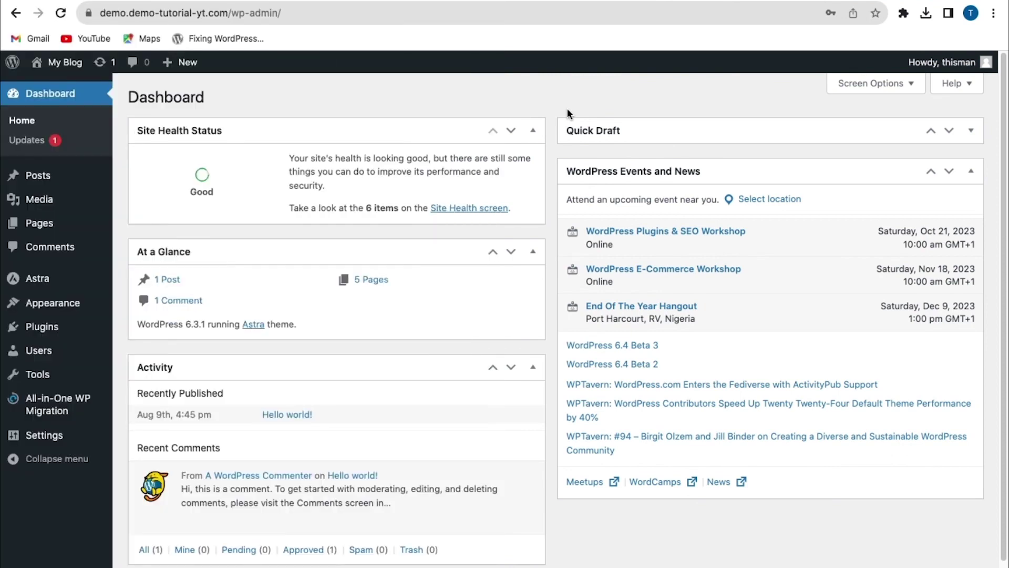
{"action": "left_click", "coordinate": [568, 114]}
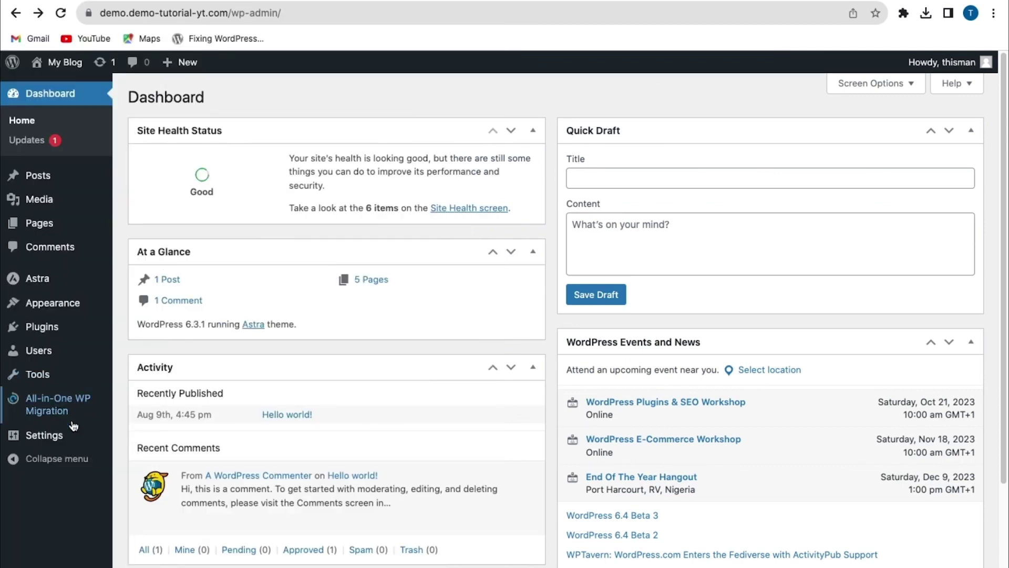
{"action": "mouse_move", "coordinate": [60, 441]}
{"action": "left_click", "coordinate": [148, 438]}
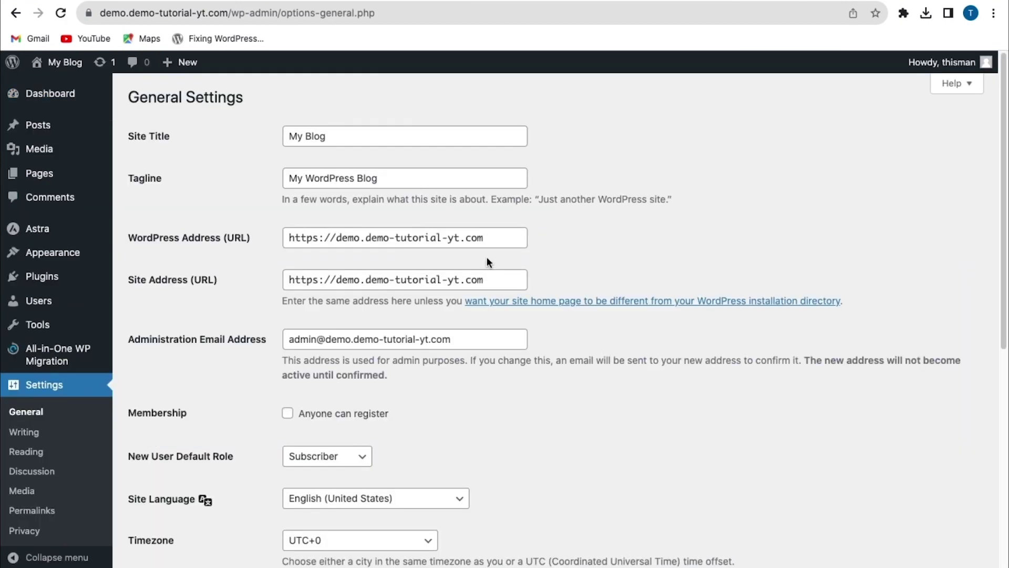
{"action": "left_click", "coordinate": [484, 279]}
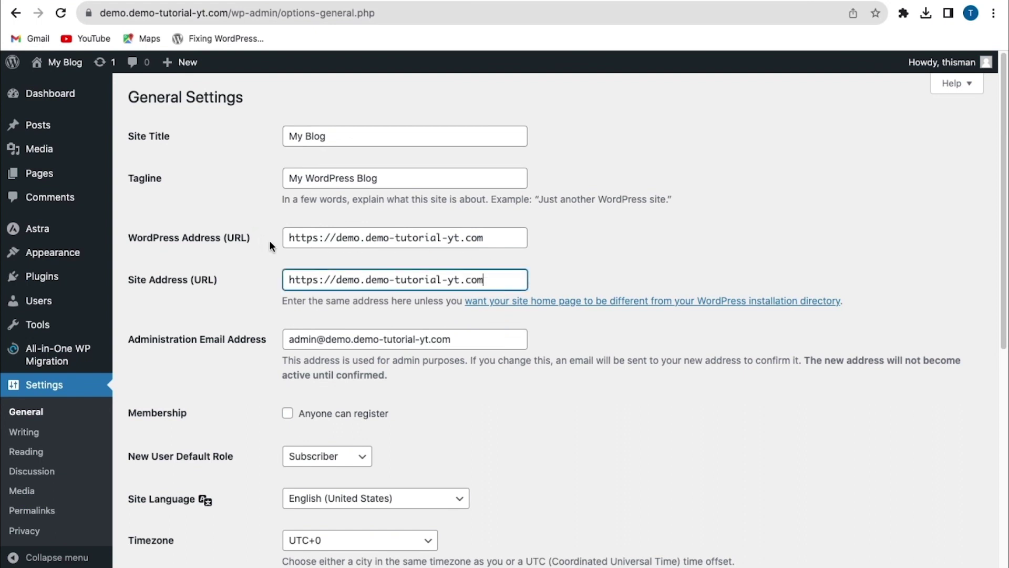
{"action": "left_click_drag", "start_coordinate": [296, 234], "coordinate": [497, 247]}
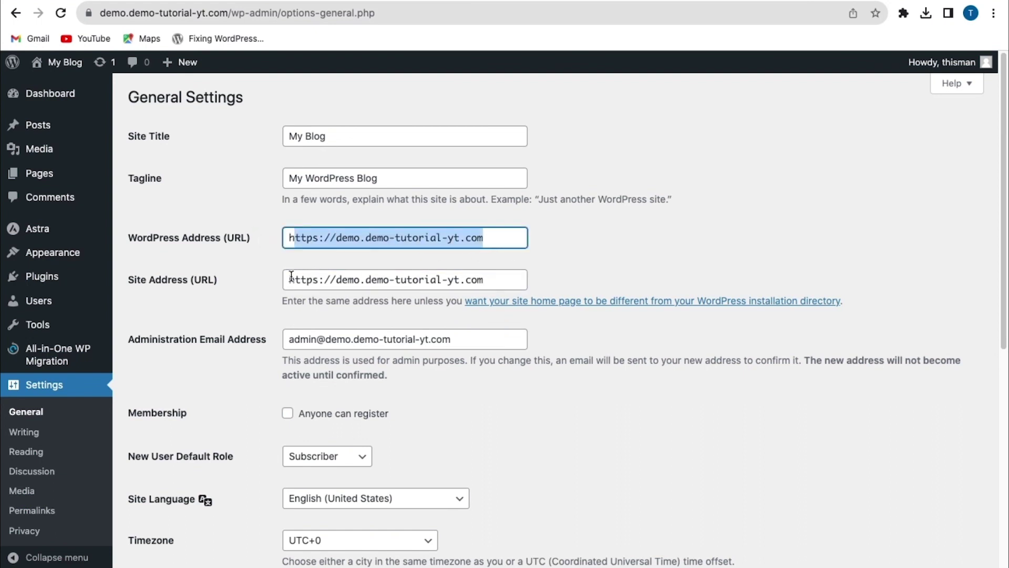
{"action": "left_click_drag", "start_coordinate": [290, 278], "coordinate": [485, 284]}
{"action": "scroll", "coordinate": [488, 288], "scroll_direction": "down", "scroll_amount": 6}
{"action": "scroll", "coordinate": [489, 287], "scroll_direction": "down", "scroll_amount": 2}
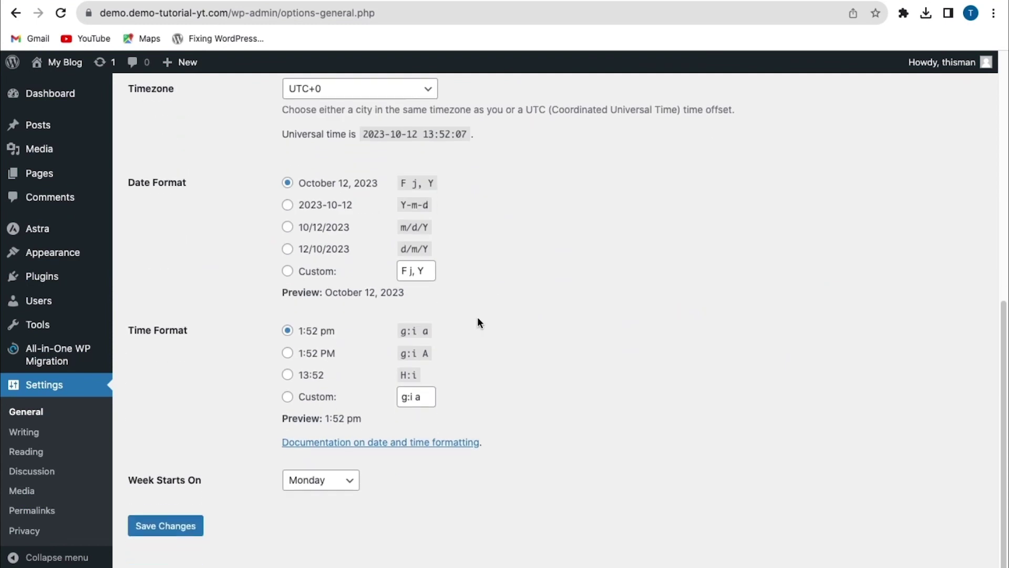
{"action": "left_click", "coordinate": [159, 525]}
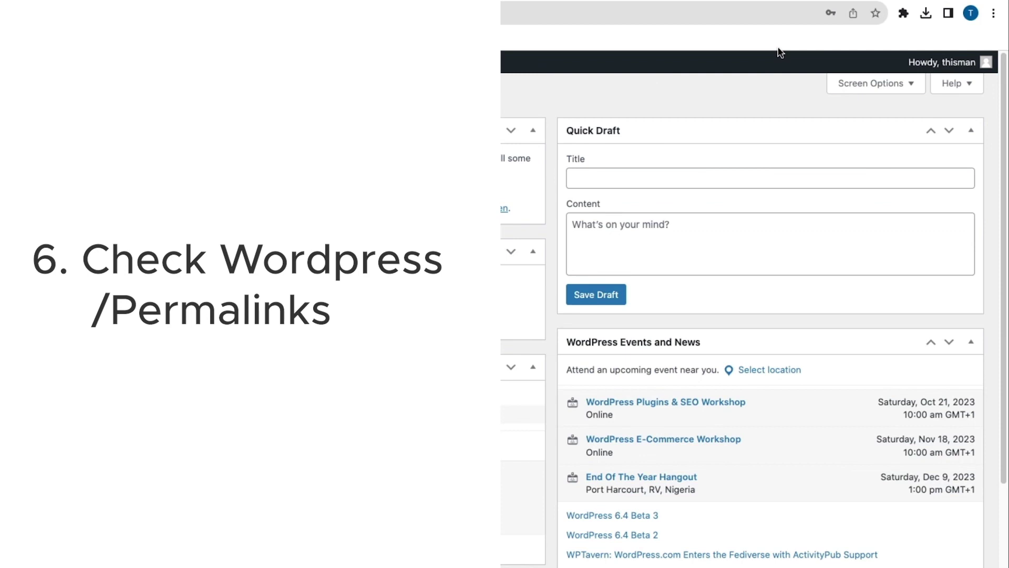
Step: Switch the permalink structure from Post name to Plain and save
{"action": "mouse_move", "coordinate": [39, 441]}
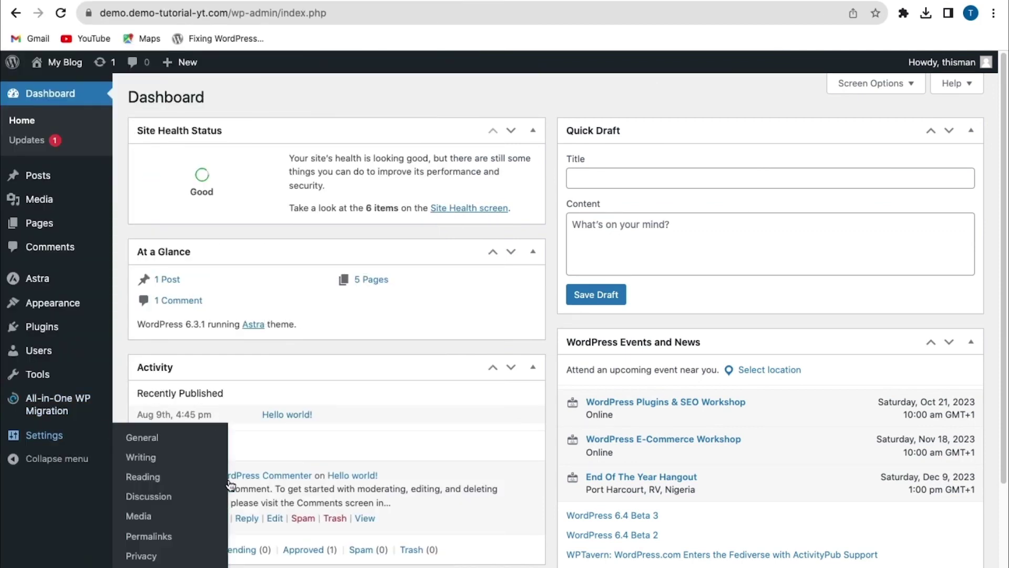
{"action": "left_click", "coordinate": [166, 543]}
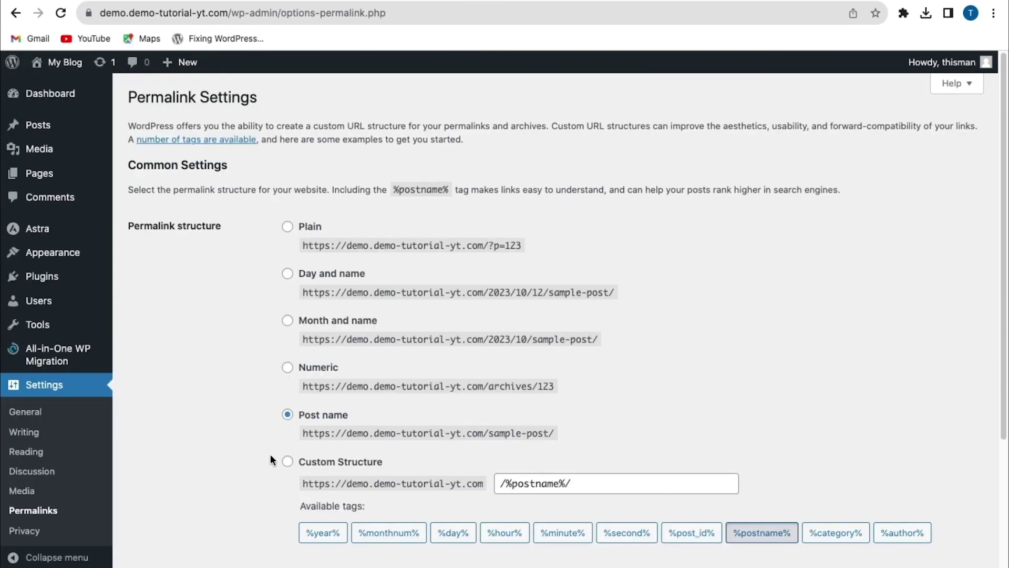
{"action": "left_click", "coordinate": [287, 414]}
{"action": "left_click", "coordinate": [293, 228]}
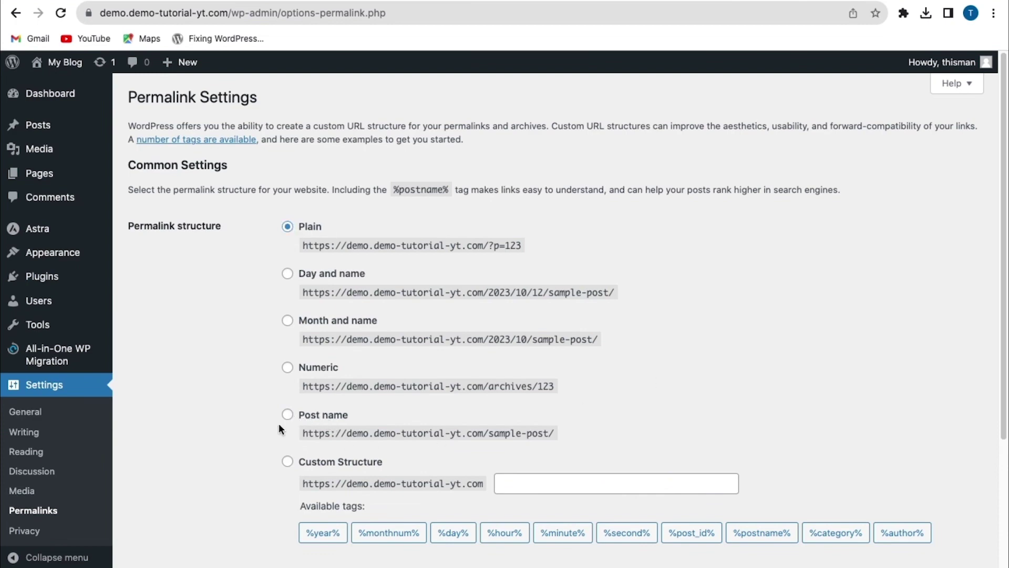
{"action": "scroll", "coordinate": [281, 424], "scroll_direction": "down", "scroll_amount": 5}
{"action": "left_click", "coordinate": [169, 528]}
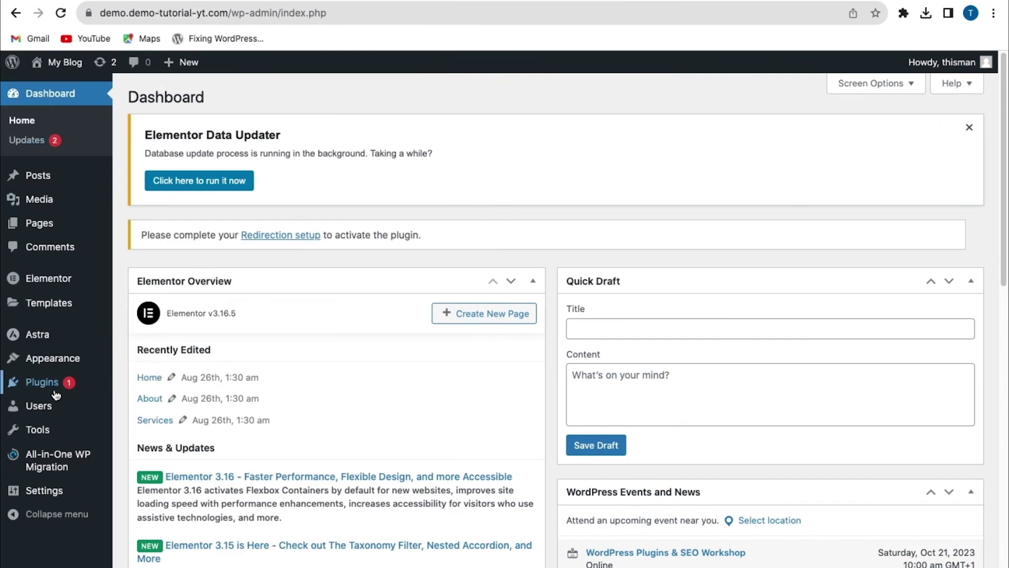
Step: Bulk-deactivate all four installed plugins, then reactivate Akismet Anti-spam
{"action": "mouse_move", "coordinate": [47, 390]}
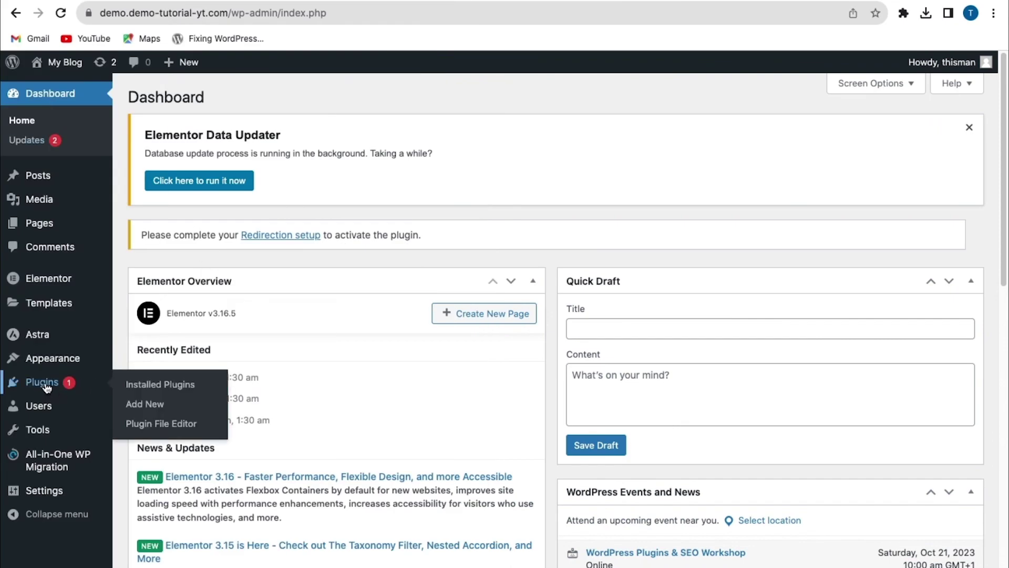
{"action": "left_click", "coordinate": [176, 390]}
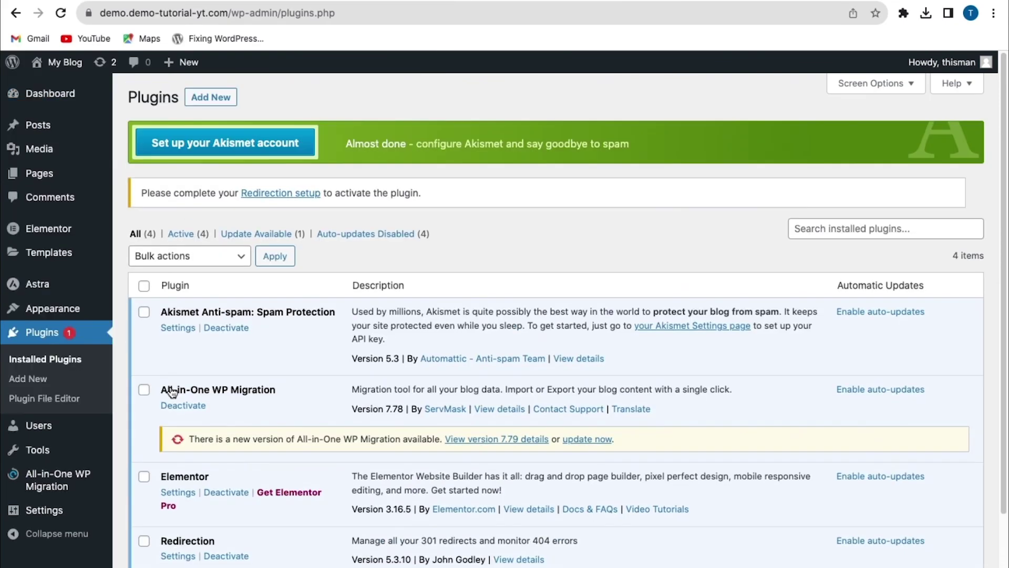
{"action": "scroll", "coordinate": [185, 355], "scroll_direction": "down", "scroll_amount": 1}
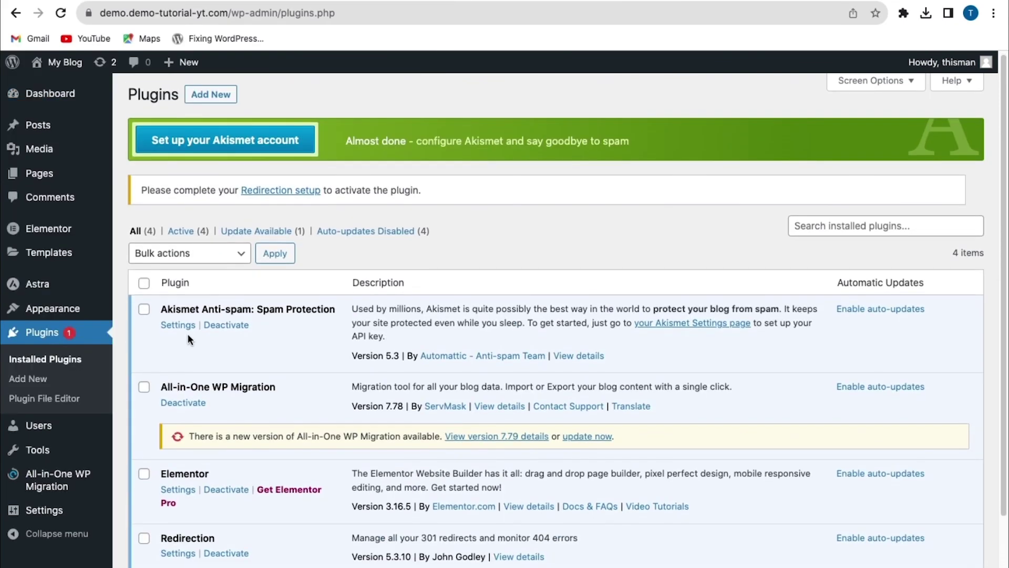
{"action": "left_click", "coordinate": [146, 284]}
{"action": "left_click", "coordinate": [168, 253]}
{"action": "left_click", "coordinate": [165, 254]}
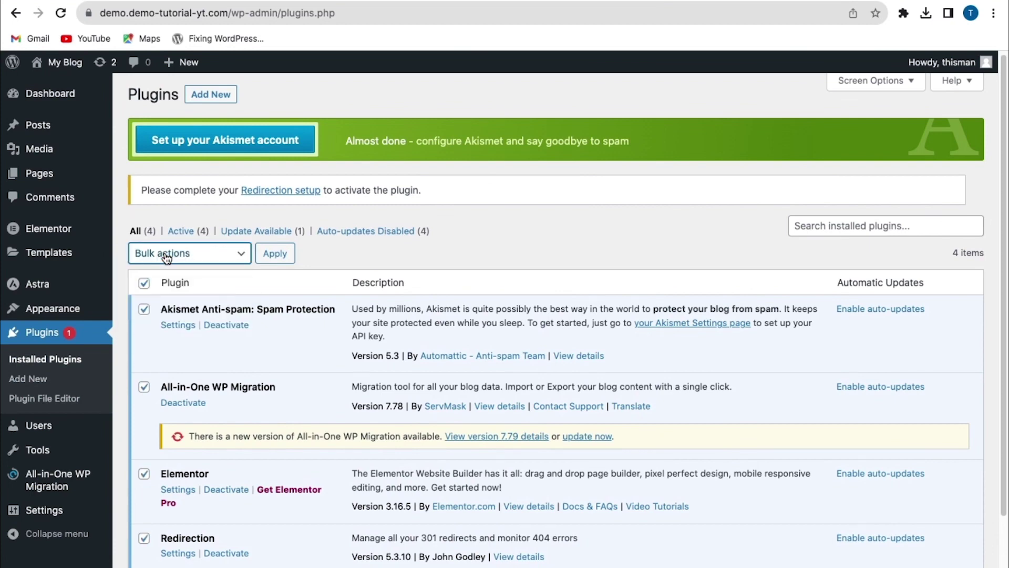
{"action": "left_click", "coordinate": [185, 253]}
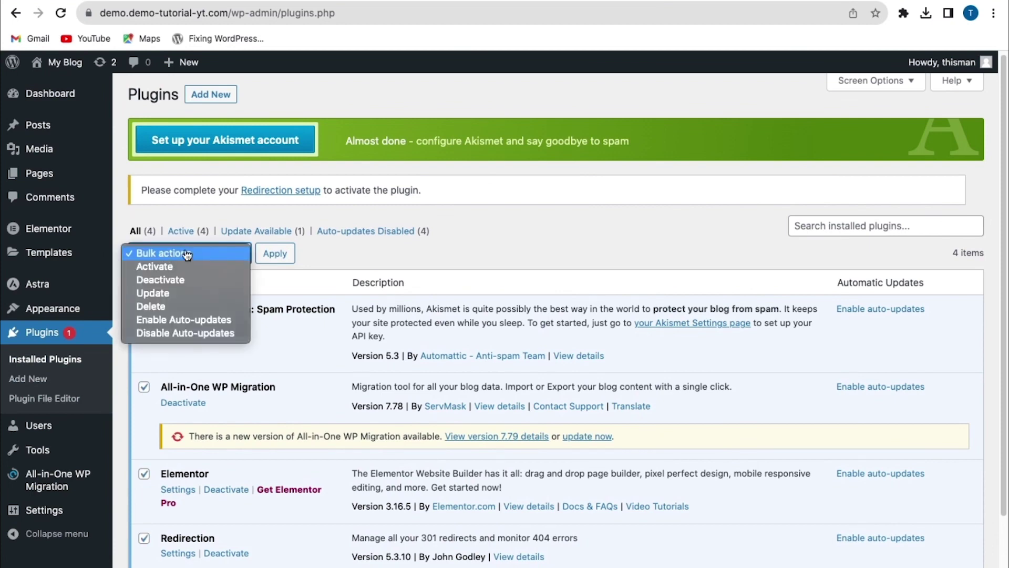
{"action": "left_click", "coordinate": [159, 283]}
{"action": "left_click", "coordinate": [270, 255]}
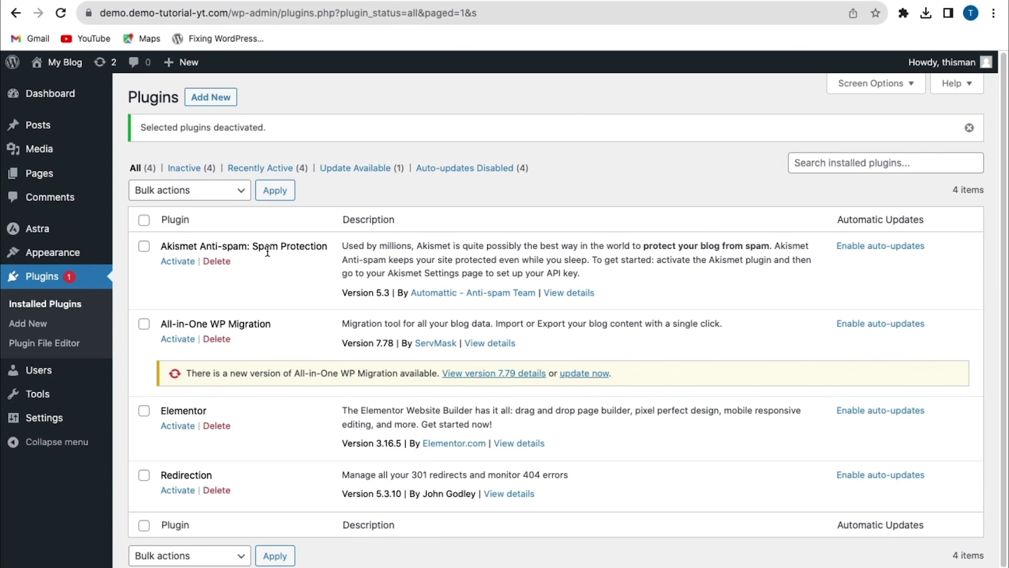
{"action": "left_click", "coordinate": [146, 247]}
{"action": "left_click", "coordinate": [185, 263]}
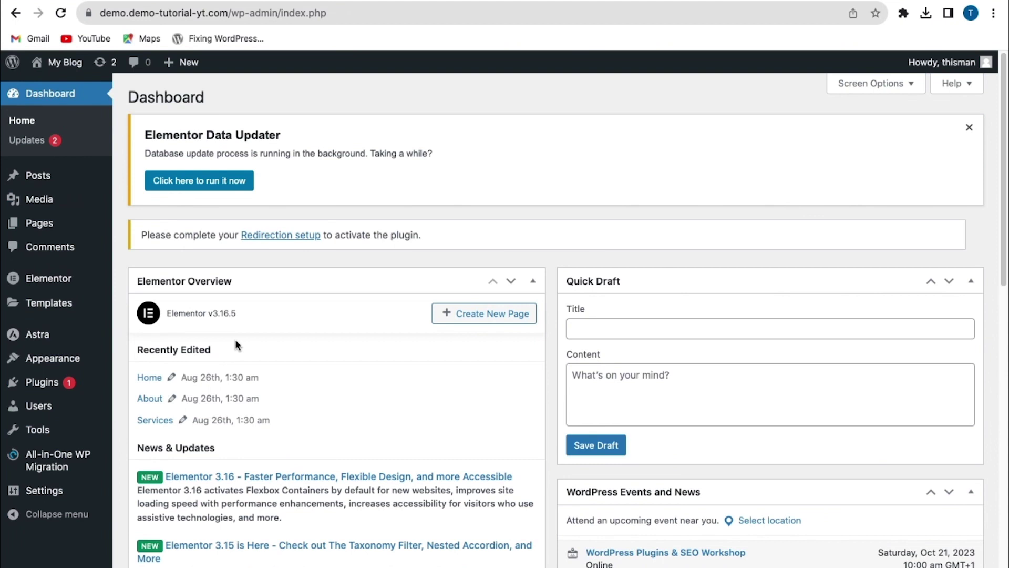
Step: Activate the Twenty Twenty-One theme in place of Astra
{"action": "mouse_move", "coordinate": [60, 361]}
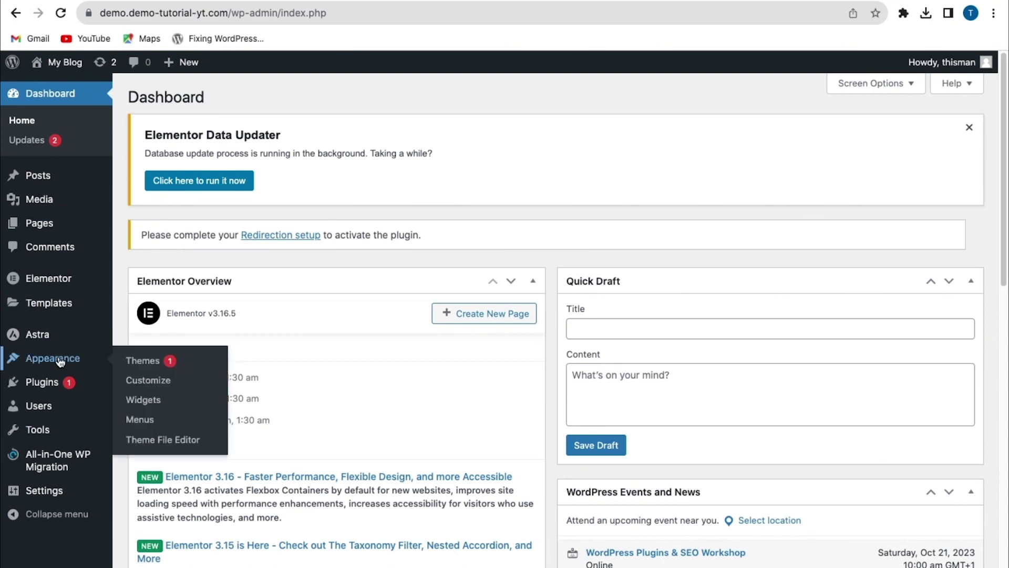
{"action": "left_click", "coordinate": [141, 360]}
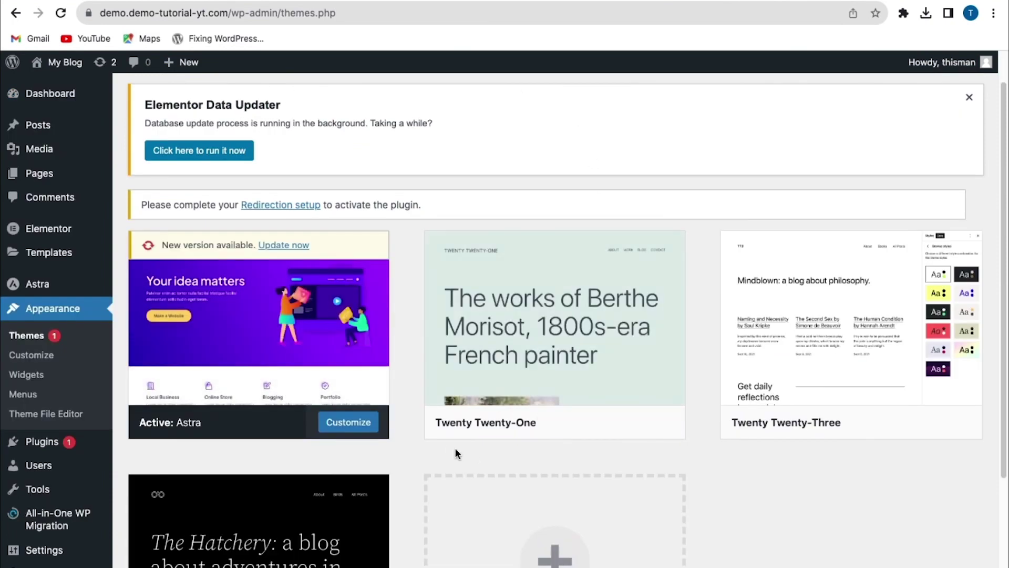
{"action": "mouse_move", "coordinate": [531, 428]}
{"action": "left_click", "coordinate": [581, 421]}
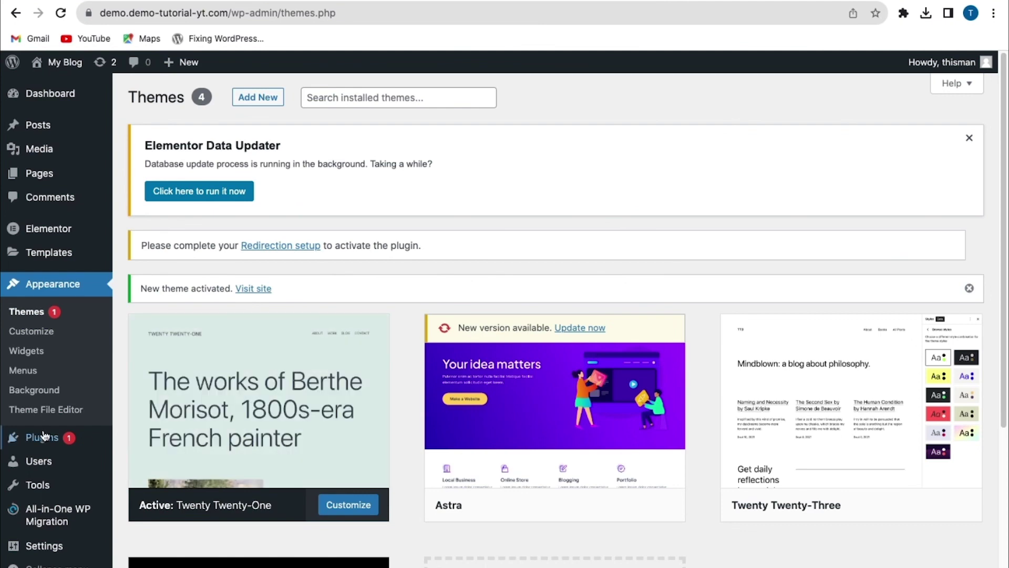
Step: Install the Classic Editor plugin from Add New and activate it
{"action": "mouse_move", "coordinate": [46, 439]}
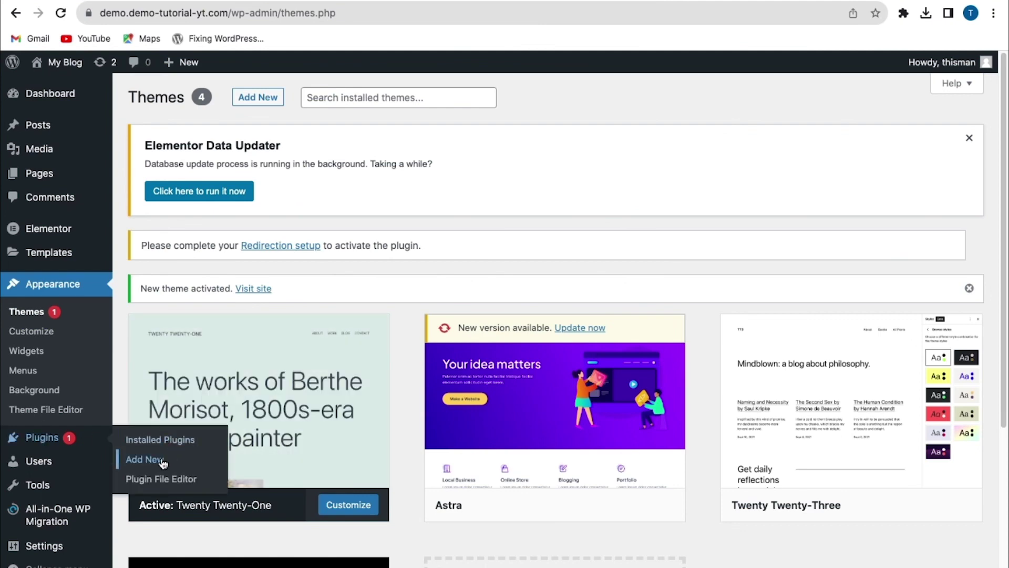
{"action": "left_click", "coordinate": [144, 459]}
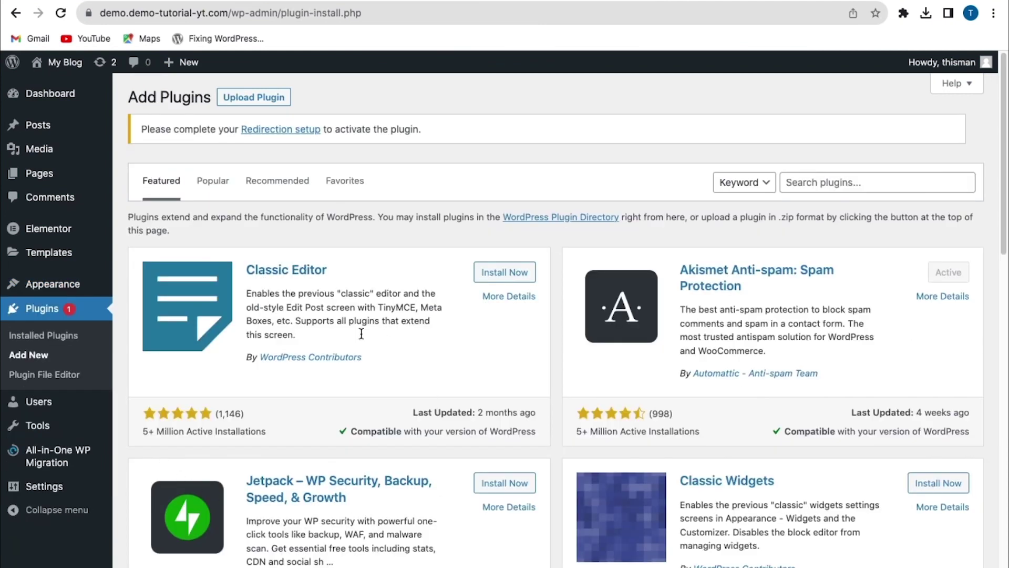
{"action": "left_click", "coordinate": [523, 273]}
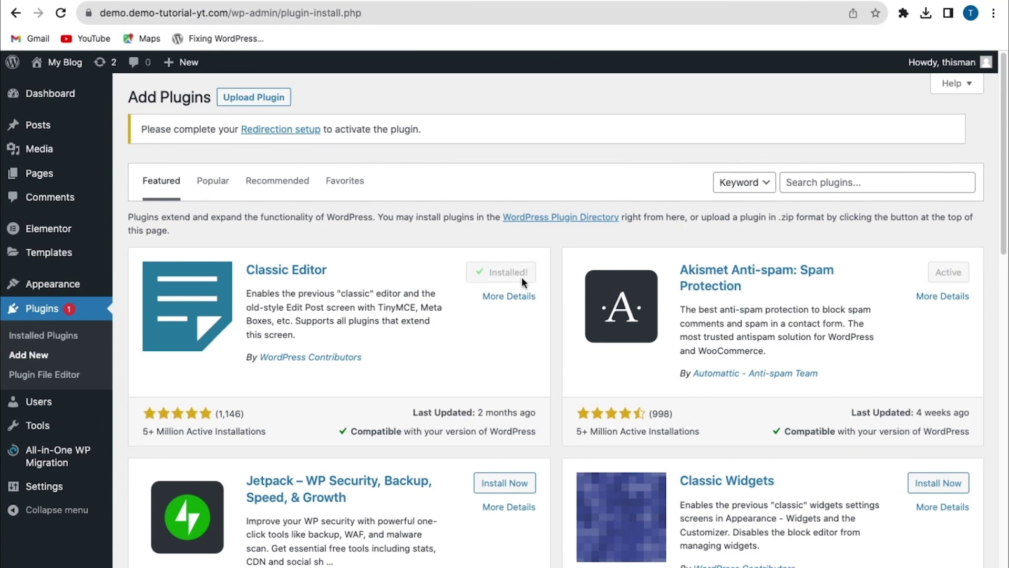
{"action": "left_click", "coordinate": [515, 274]}
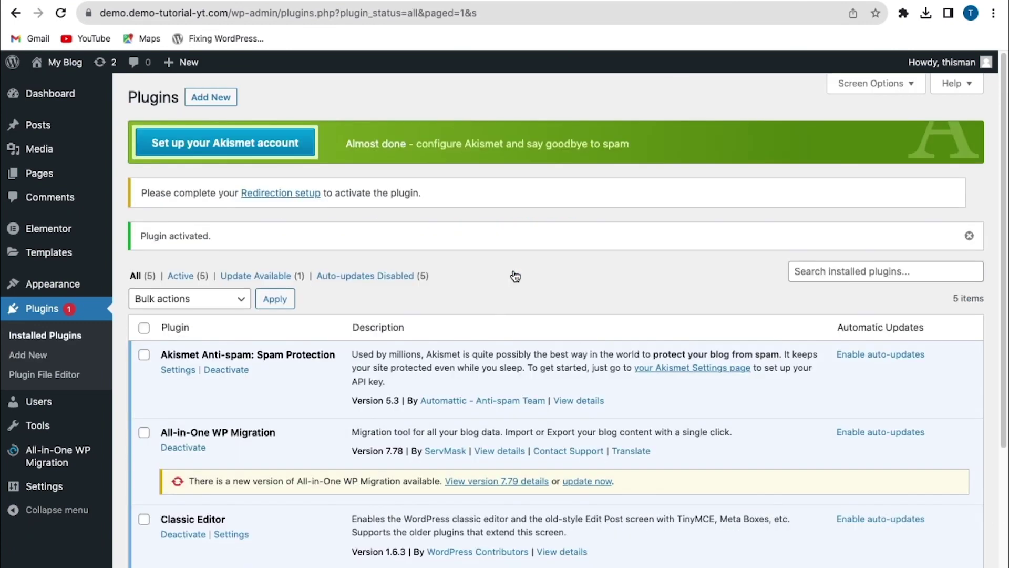